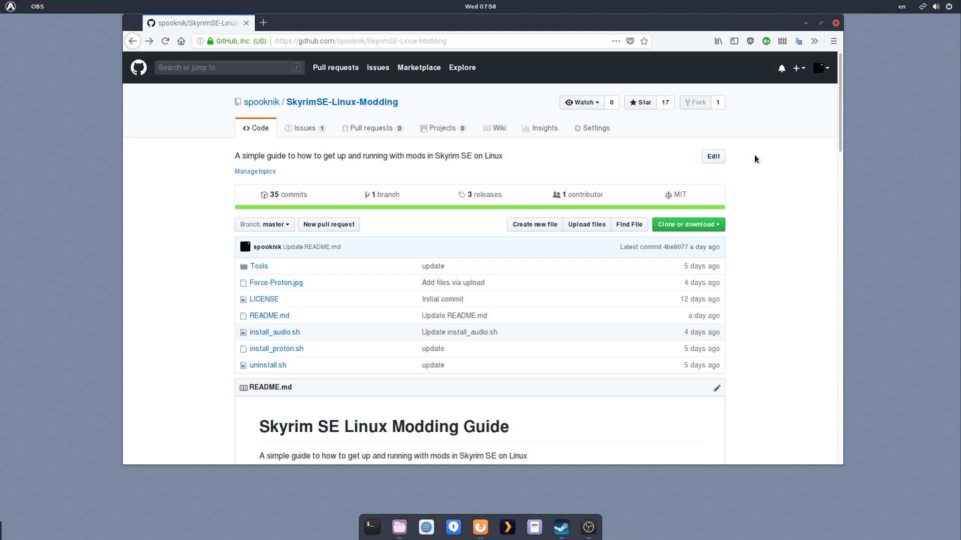
# Step: Read through the Base Install, Basic Modding and SKSE64 instructions in the repository's README
pyautogui.scroll(-3, 755, 159)
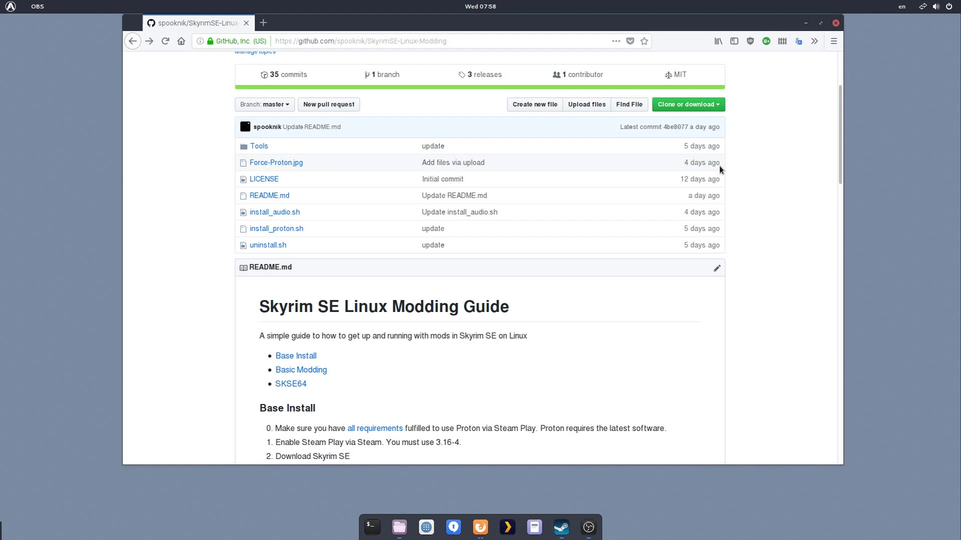
pyautogui.scroll(-5, 706, 170)
pyautogui.scroll(-5, 704, 171)
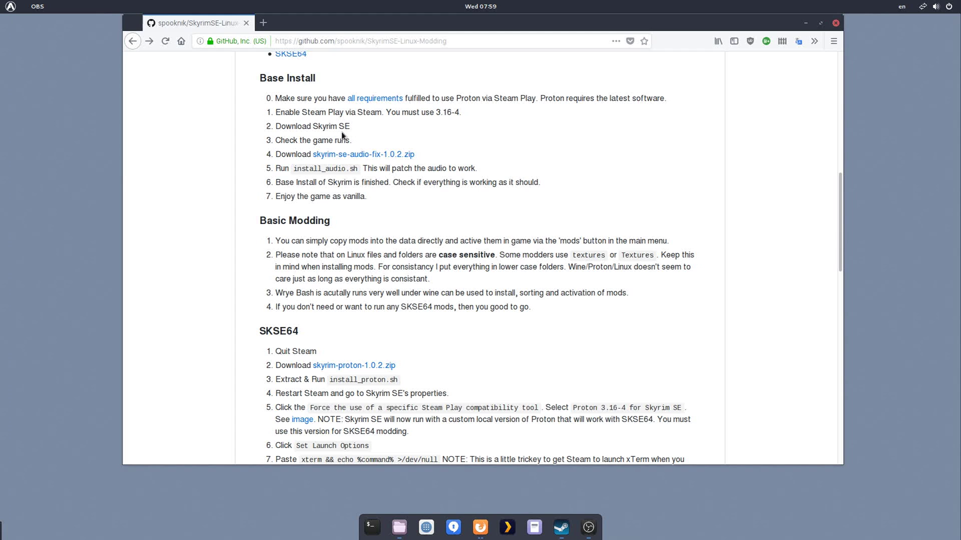
pyautogui.scroll(-1, 328, 133)
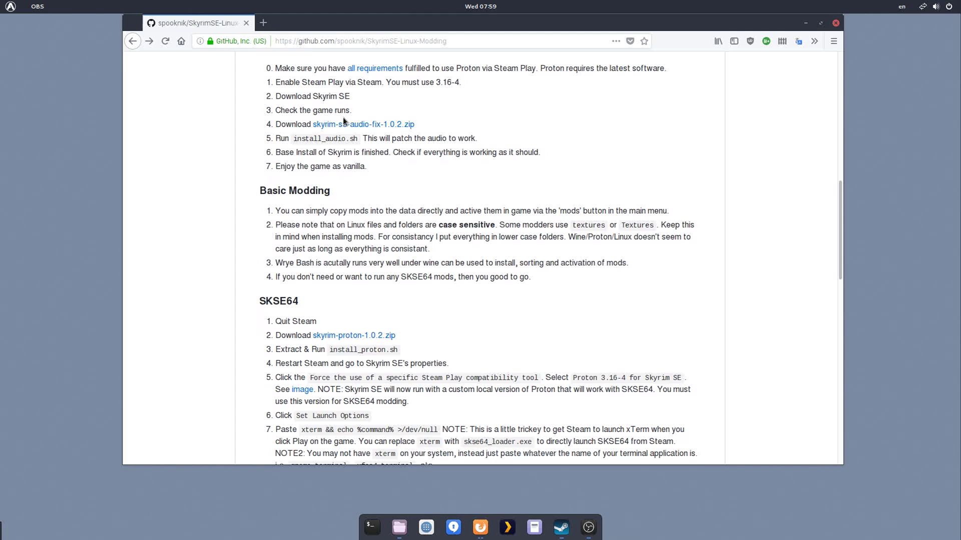
# Step: Switch to Steam and check the Steam Play settings and available Proton versions, keeping the current selection
pyautogui.click(560, 537)
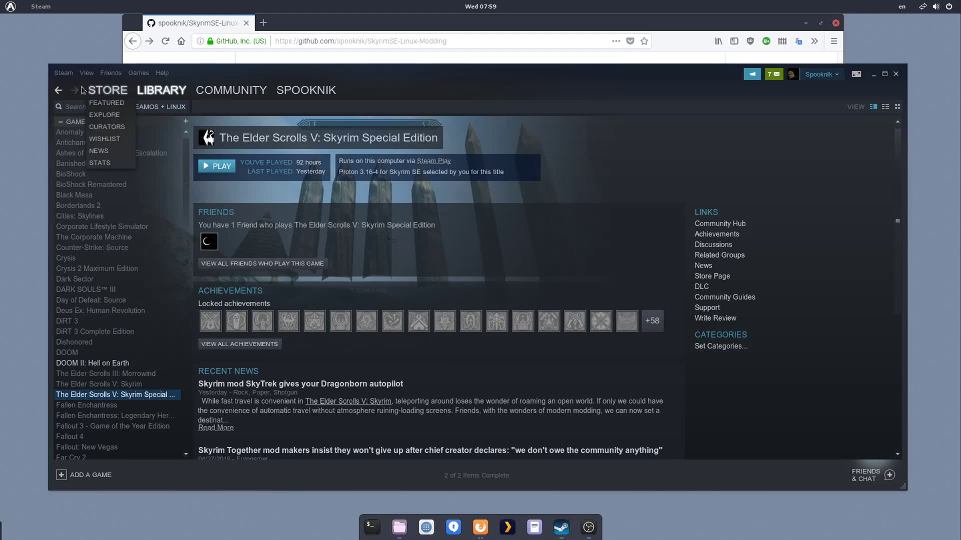
pyautogui.click(63, 73)
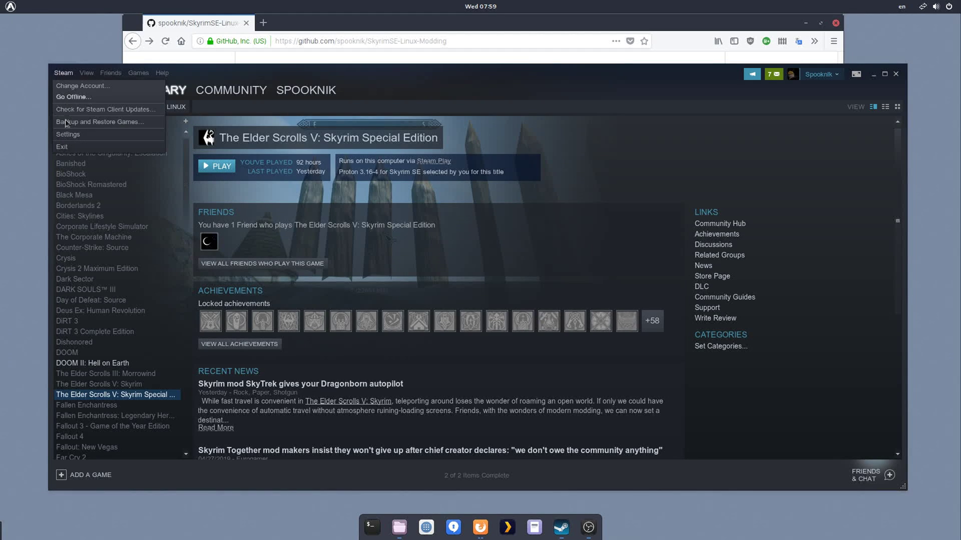
pyautogui.click(68, 139)
pyautogui.moveTo(473, 76); pyautogui.dragTo(270, 101)
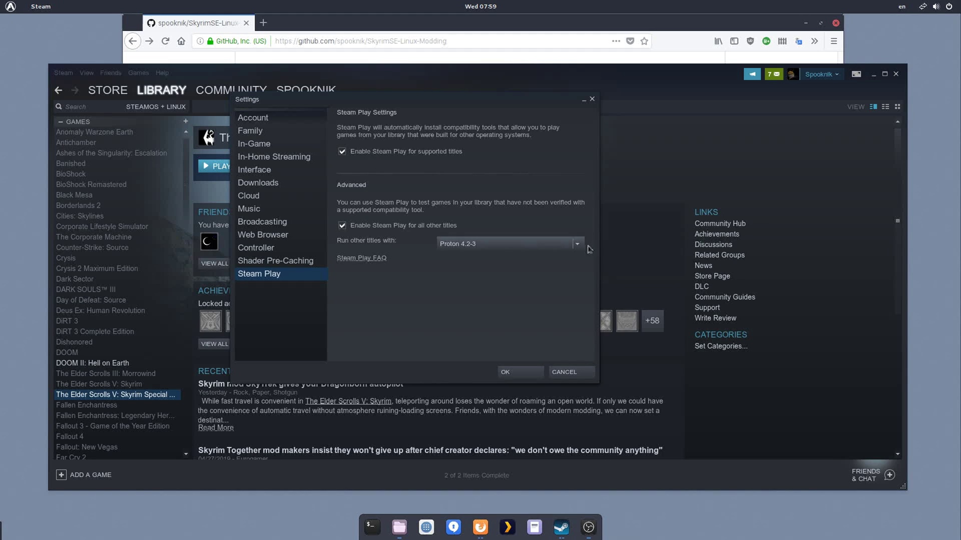
pyautogui.click(577, 248)
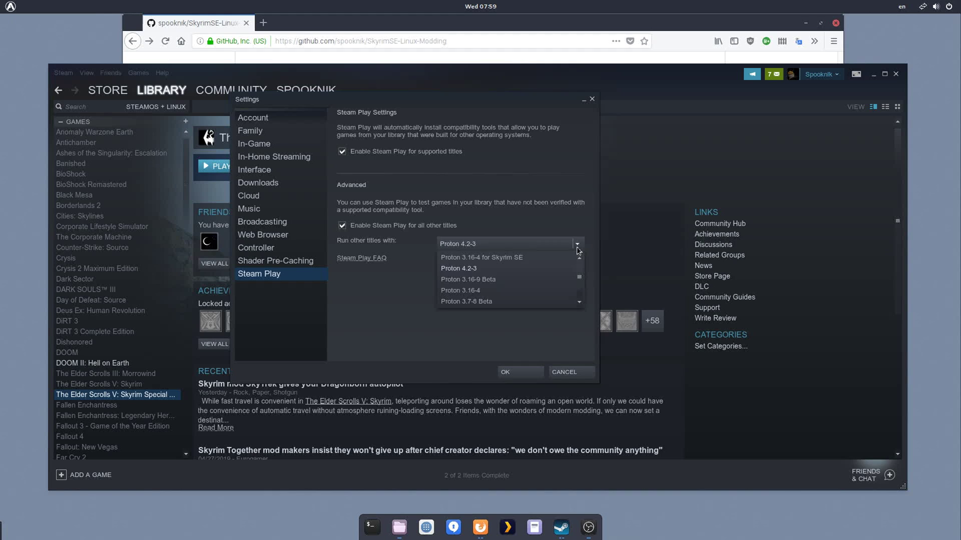
pyautogui.click(440, 338)
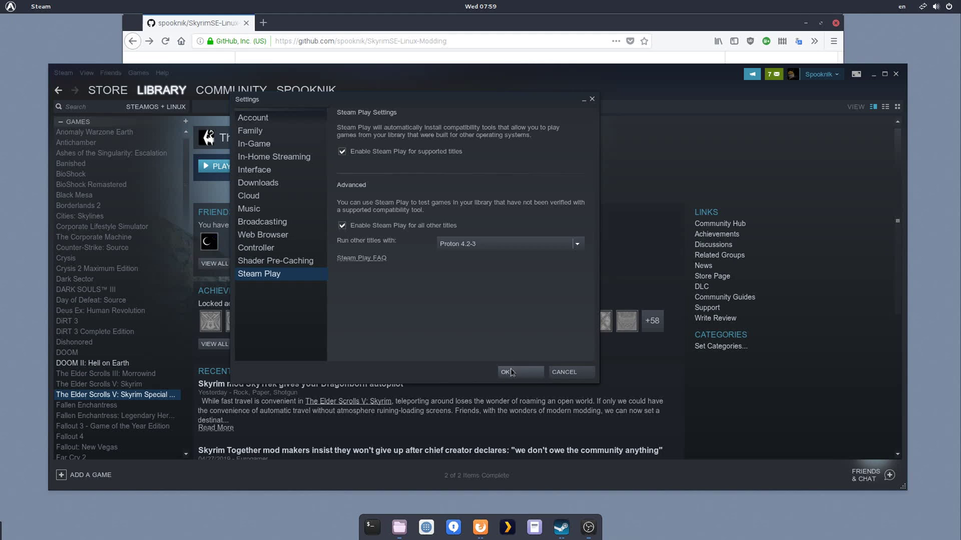
pyautogui.click(506, 373)
pyautogui.click(523, 373)
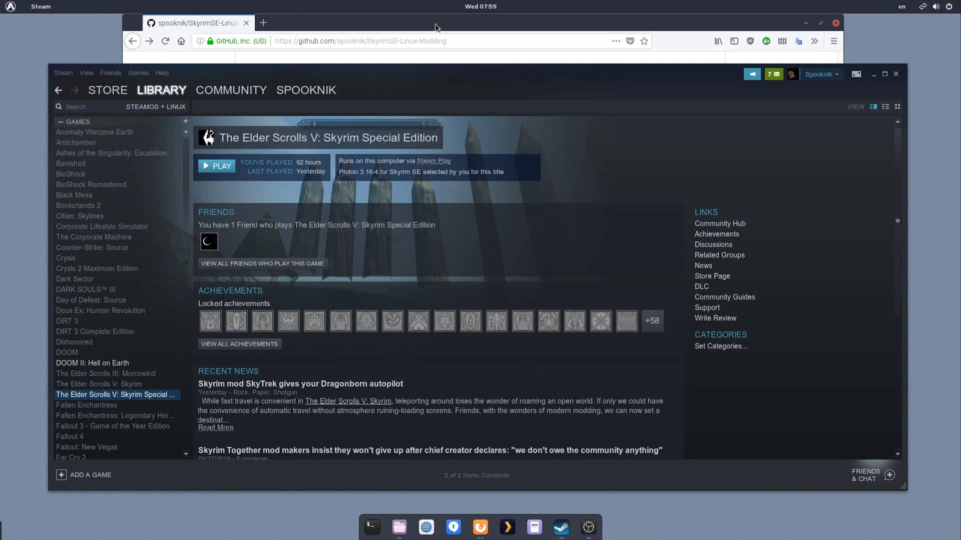
# Step: Move the browser window off this screen and launch The Elder Scrolls V: Skyrim Special Edition through its launcher
pyautogui.moveTo(435, 27); pyautogui.dragTo(958, 30)
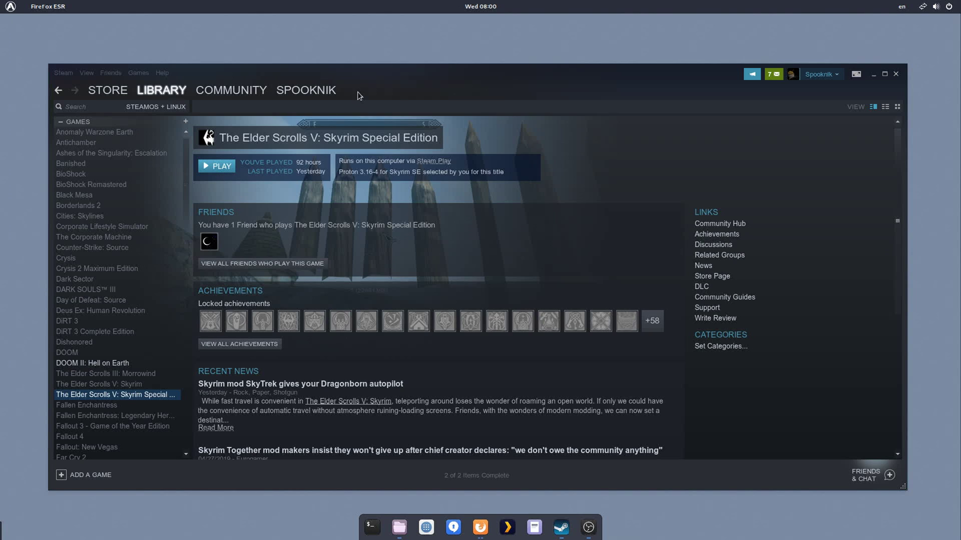
pyautogui.moveTo(366, 85); pyautogui.dragTo(371, 82)
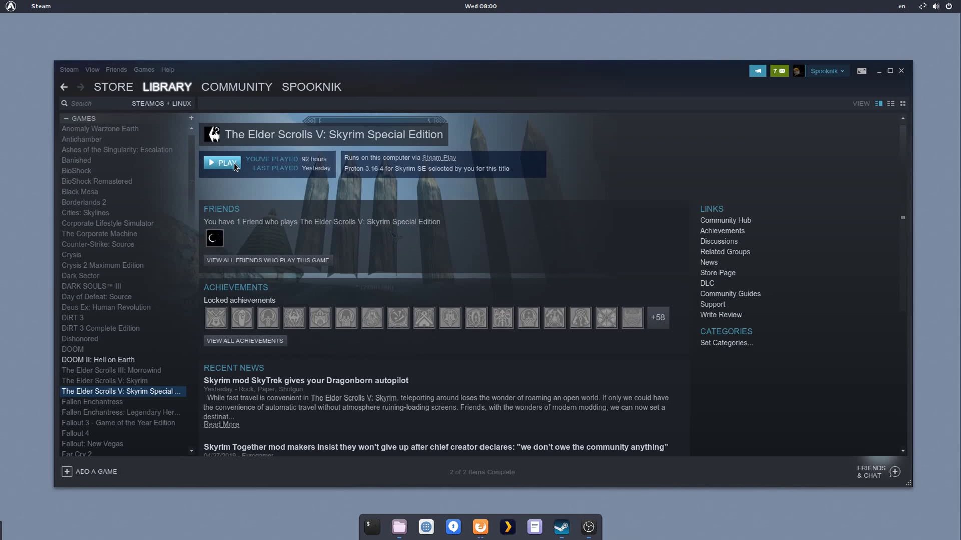
pyautogui.click(226, 163)
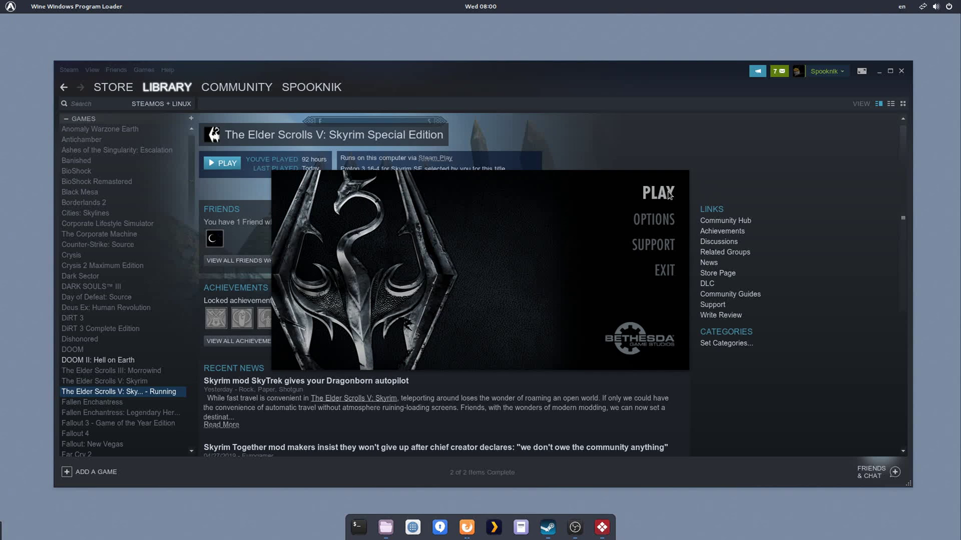
pyautogui.click(668, 195)
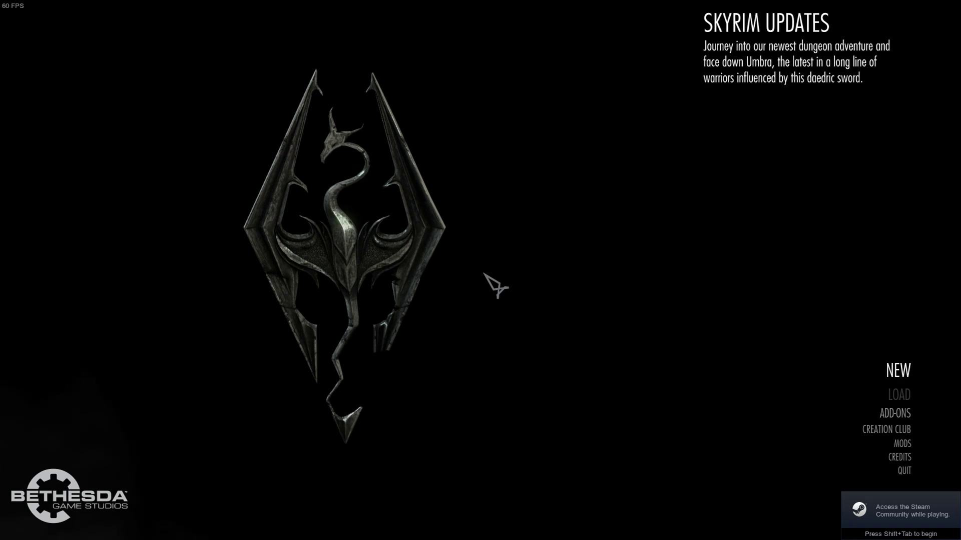
# Step: Quit Skyrim from the game's main menu and confirm the exit
pyautogui.press('Down')
pyautogui.press('Down')
pyautogui.press('Down')
pyautogui.press('Down')
pyautogui.press('Down')
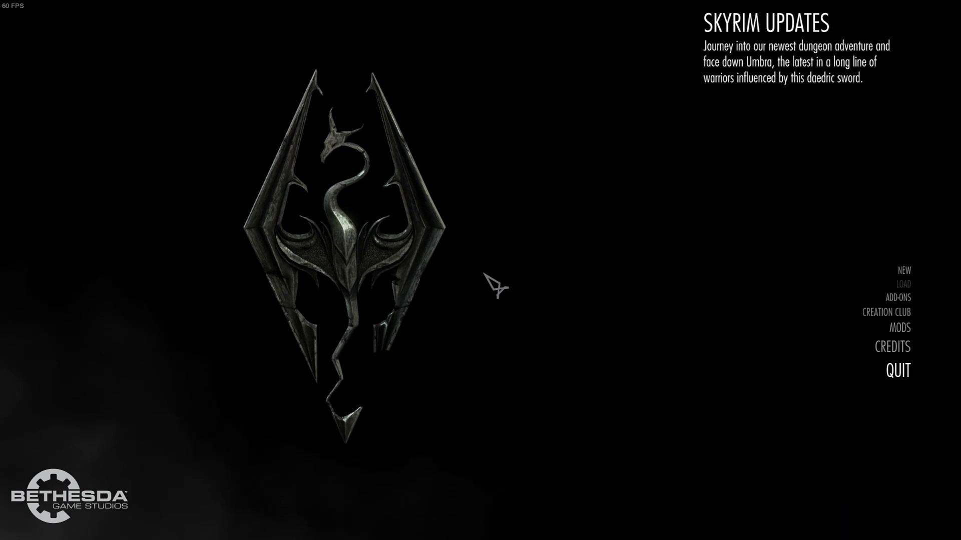
pyautogui.press('Return')
pyautogui.press('Return')
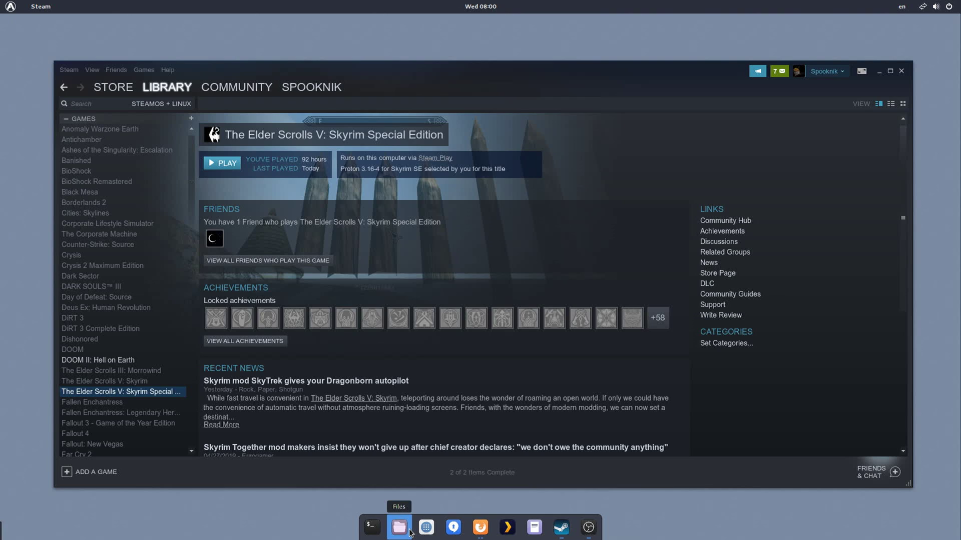
# Step: In the file manager, extract skyrim-se-audio-fix-1.0.2.zip in the skyrim-linux folder and open the extracted folder
pyautogui.click(404, 535)
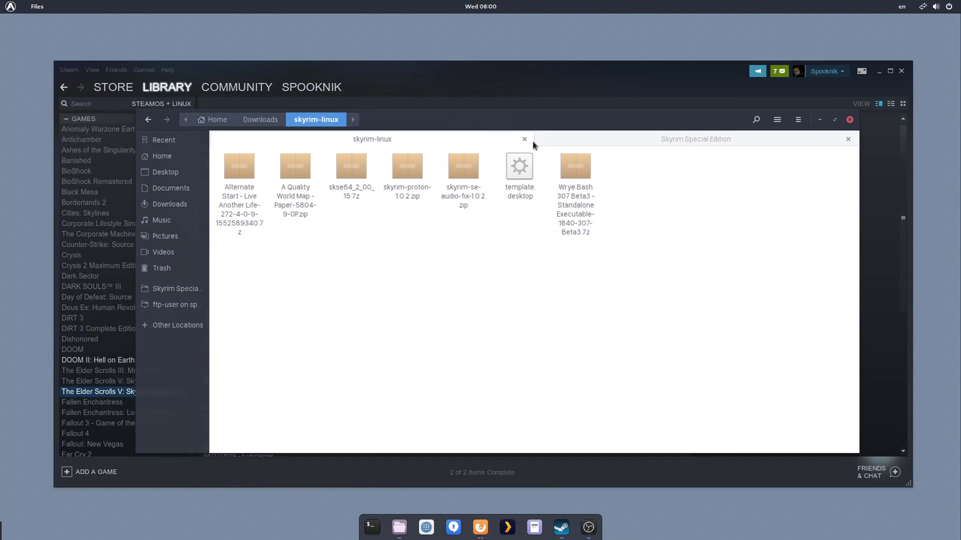
pyautogui.click(463, 174)
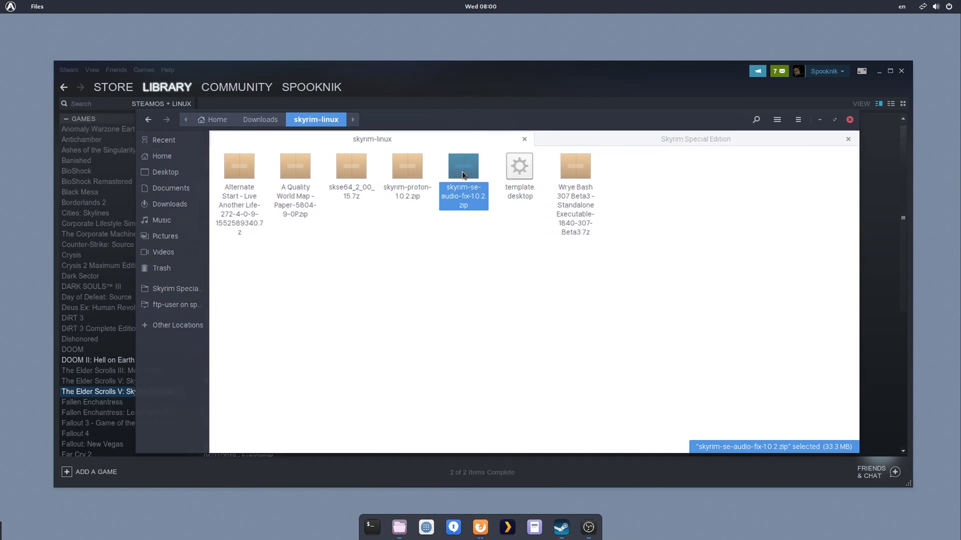
pyautogui.rightClick(463, 175)
pyautogui.click(477, 186)
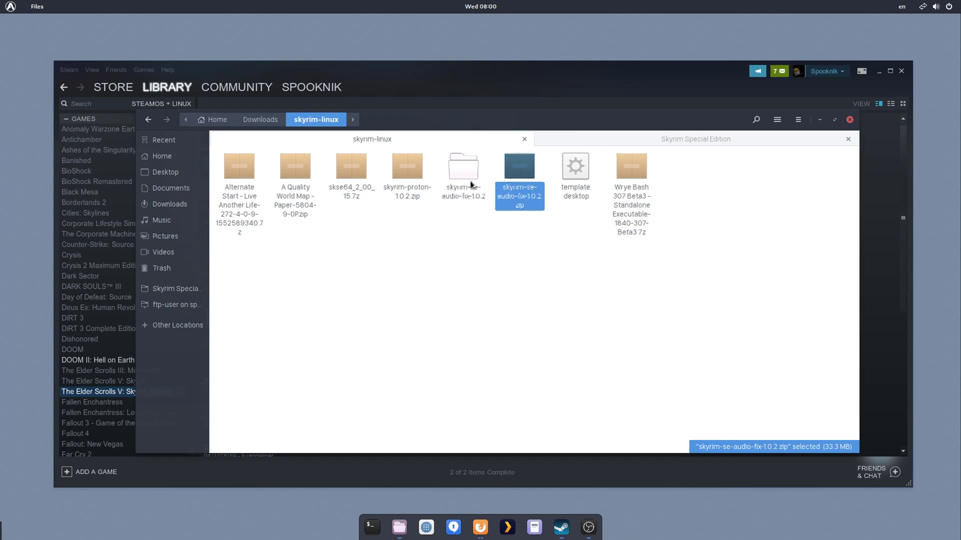
pyautogui.click(463, 177)
pyautogui.doubleClick(463, 178)
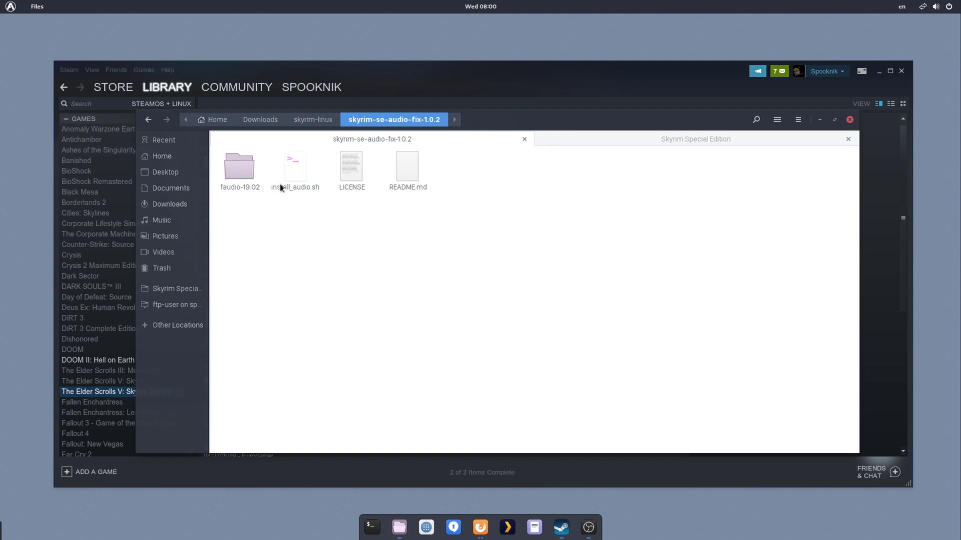
# Step: Open a terminal in the skyrim-se-audio-fix-1.0.2 folder and move its window clear of the files
pyautogui.rightClick(319, 260)
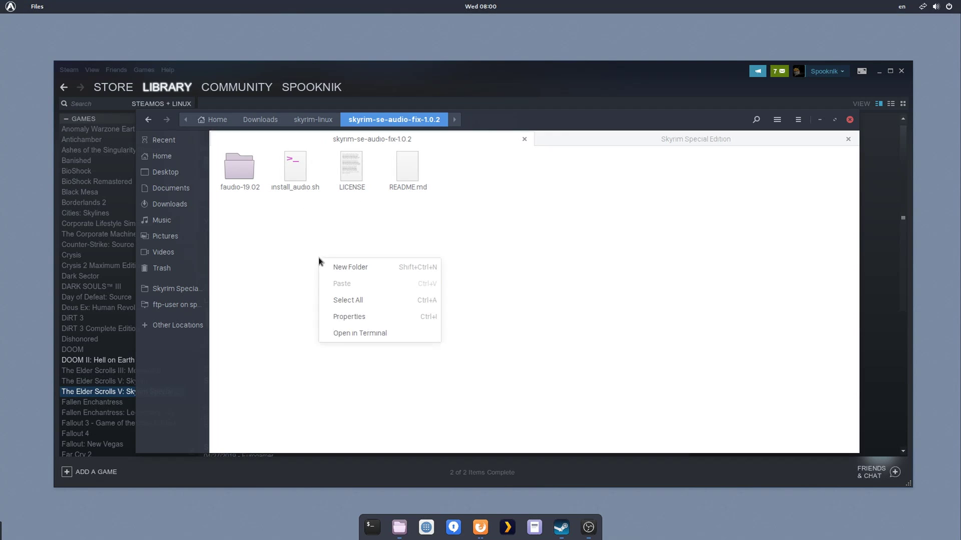
pyautogui.click(385, 333)
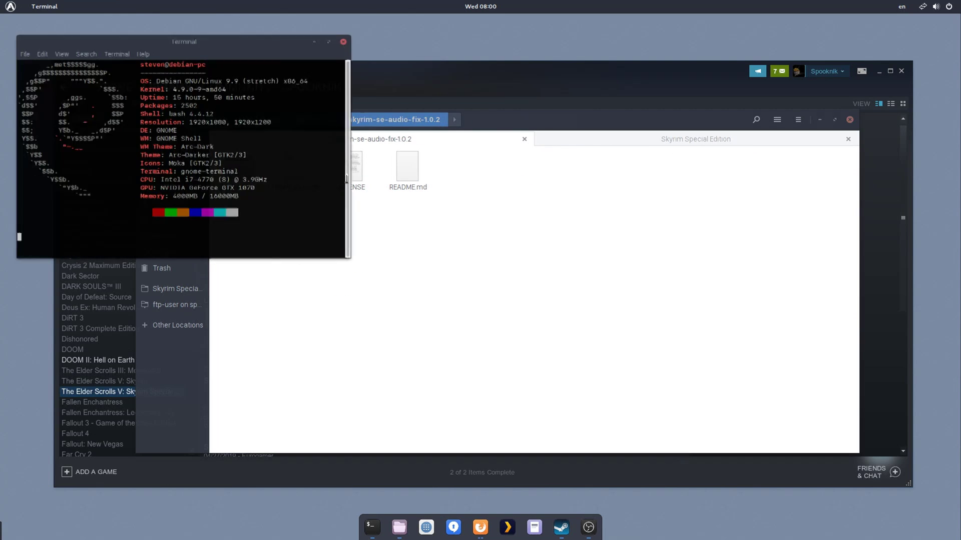
pyautogui.moveTo(270, 41); pyautogui.dragTo(706, 146)
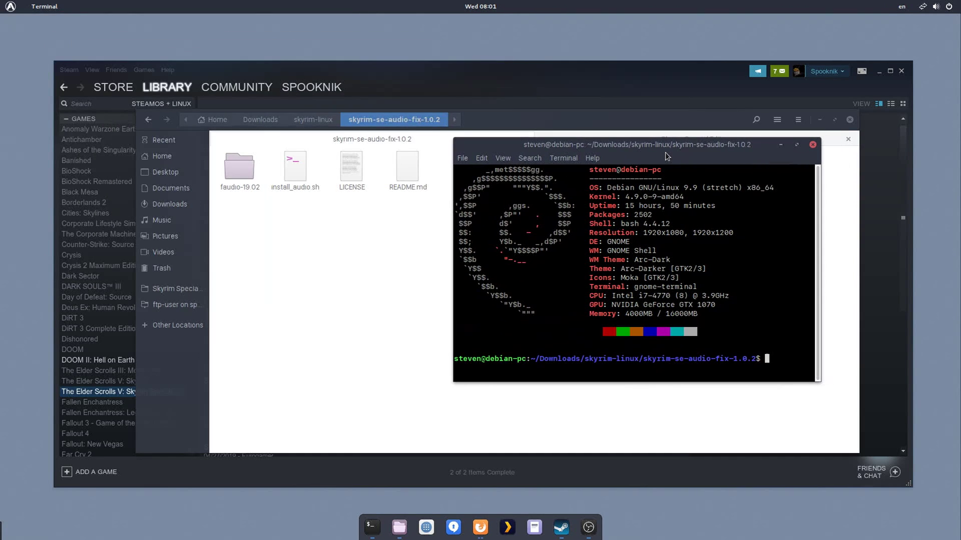
# Step: Check in the permissions of install_audio.sh whether the file may be executed as a program
pyautogui.rightClick(289, 172)
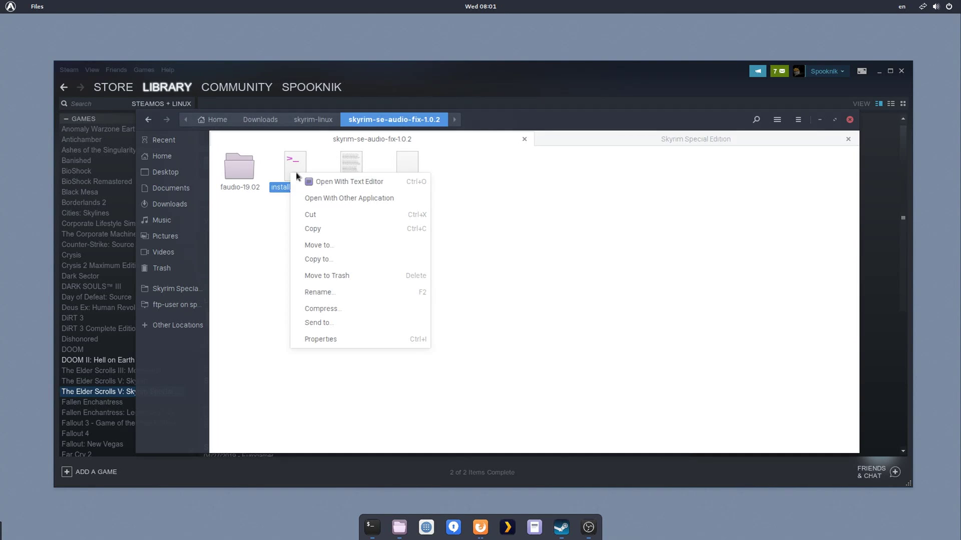
pyautogui.click(305, 338)
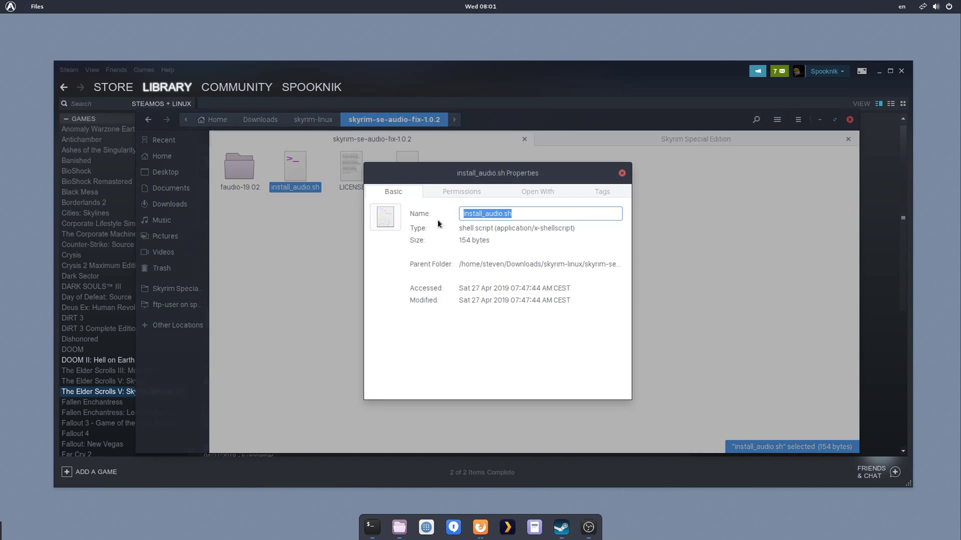
pyautogui.click(443, 191)
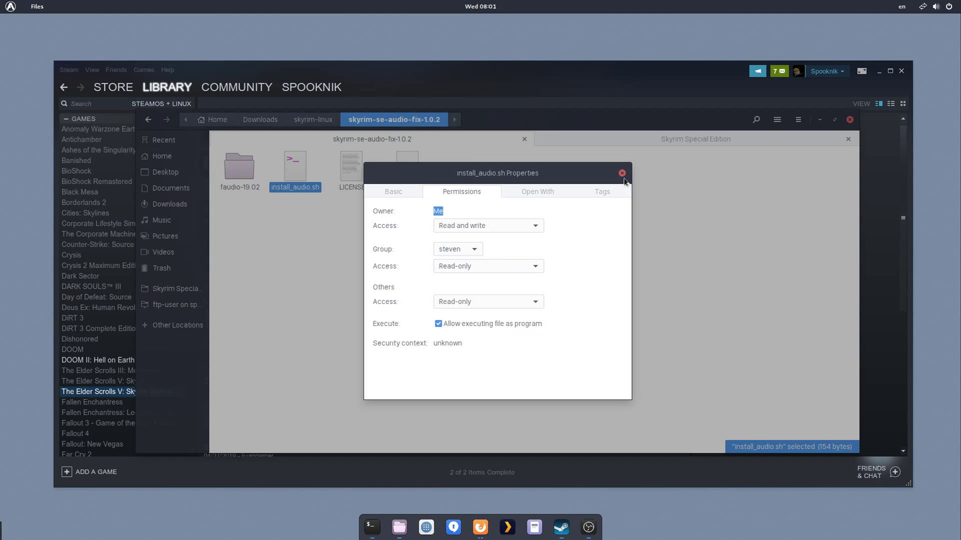
pyautogui.click(622, 173)
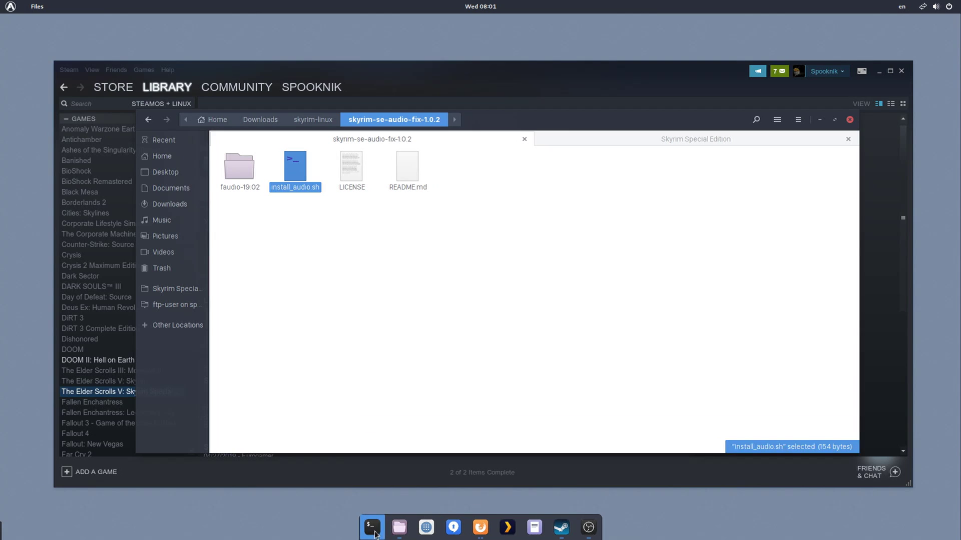
# Step: Run ./install_audio.sh in the open terminal and close the terminal once the script has finished
pyautogui.click(371, 527)
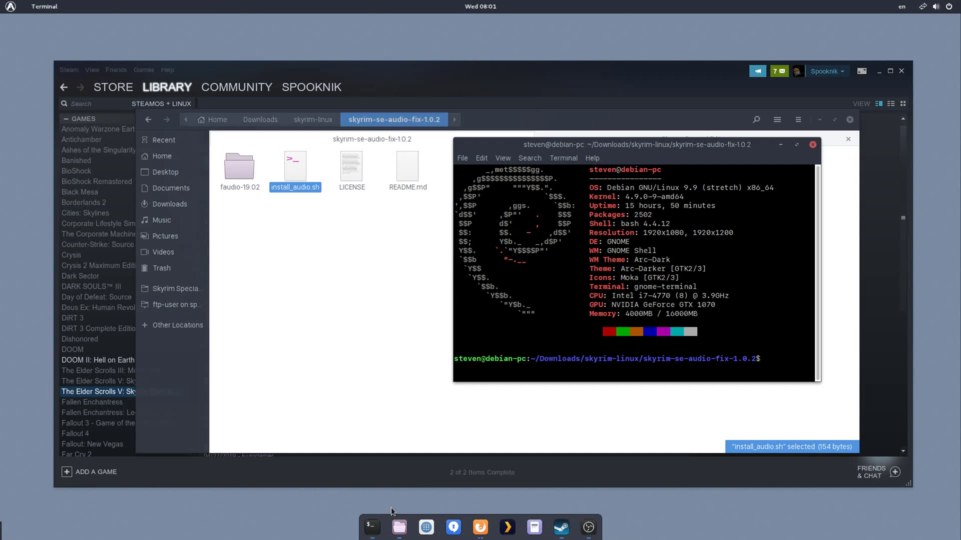
pyautogui.write('./')
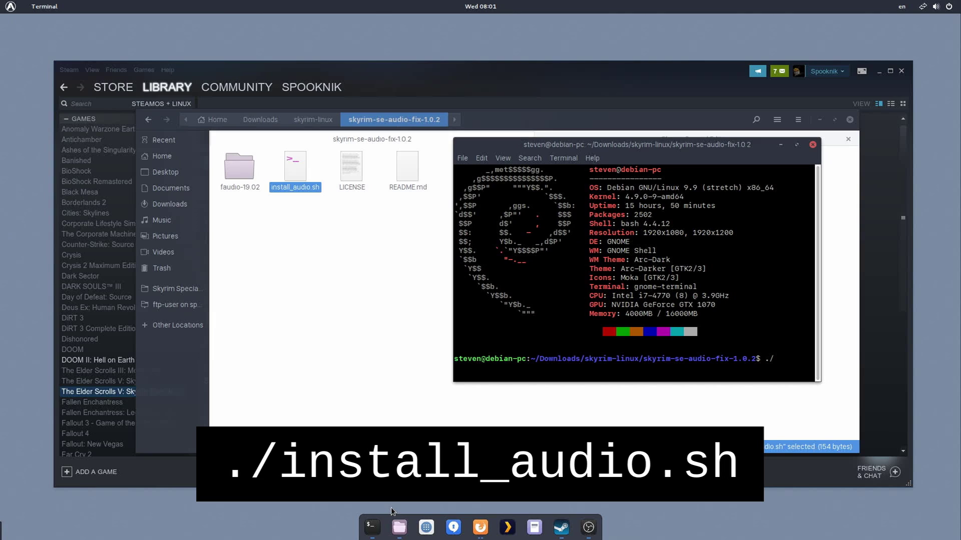
pyautogui.write('install_audio.sh')
pyautogui.press('Return')
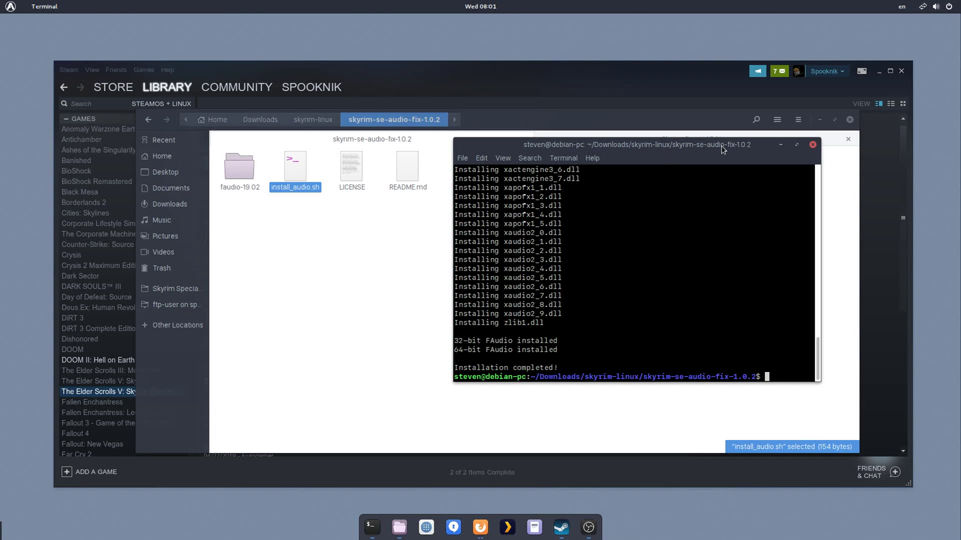
pyautogui.click(813, 146)
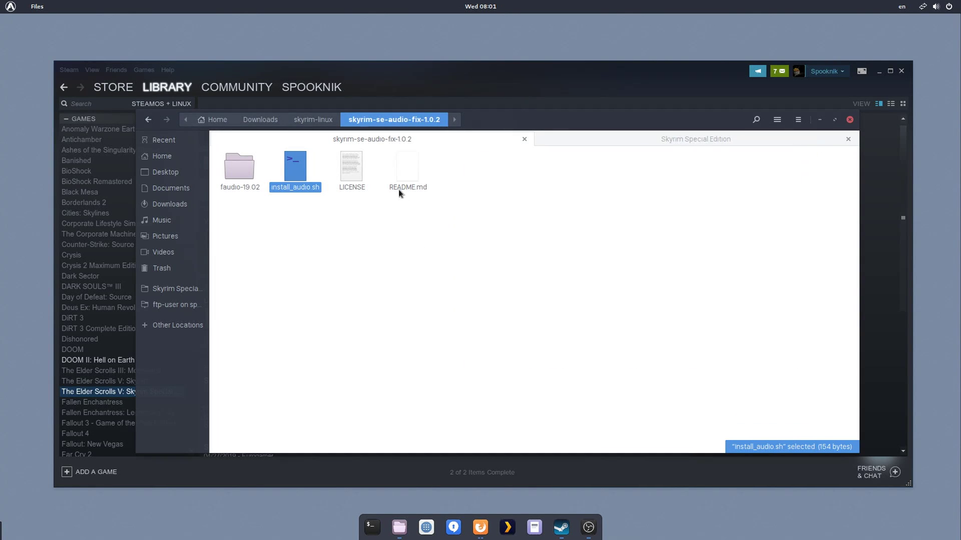
# Step: Inspect the contents of the faudio-19.02 folder and return to the skyrim-se-audio-fix-1.0.2 folder
pyautogui.click(268, 216)
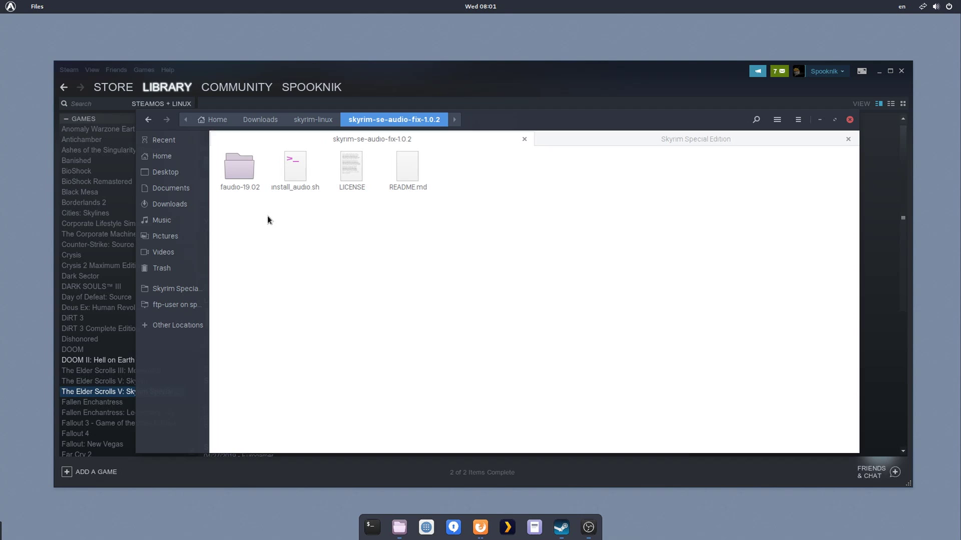
pyautogui.doubleClick(240, 173)
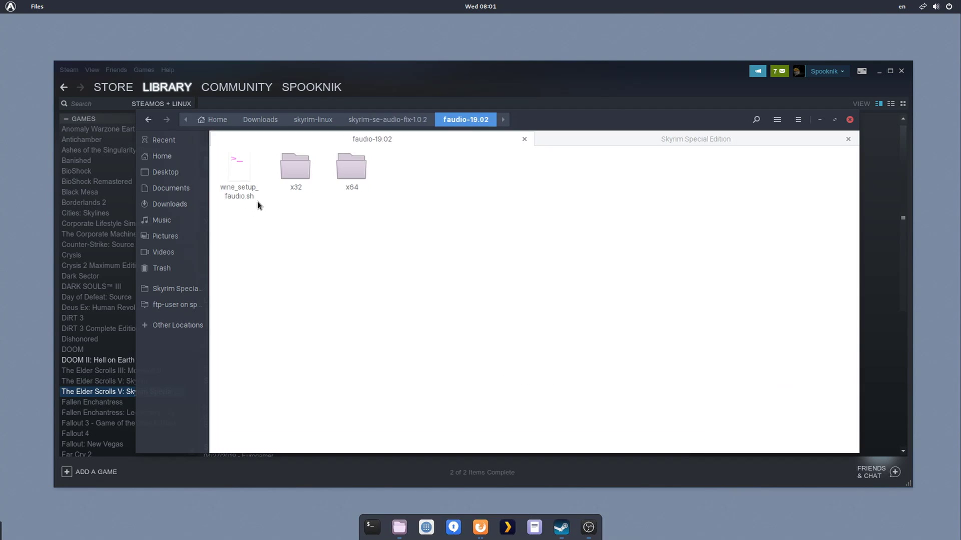
pyautogui.press('BackSpace')
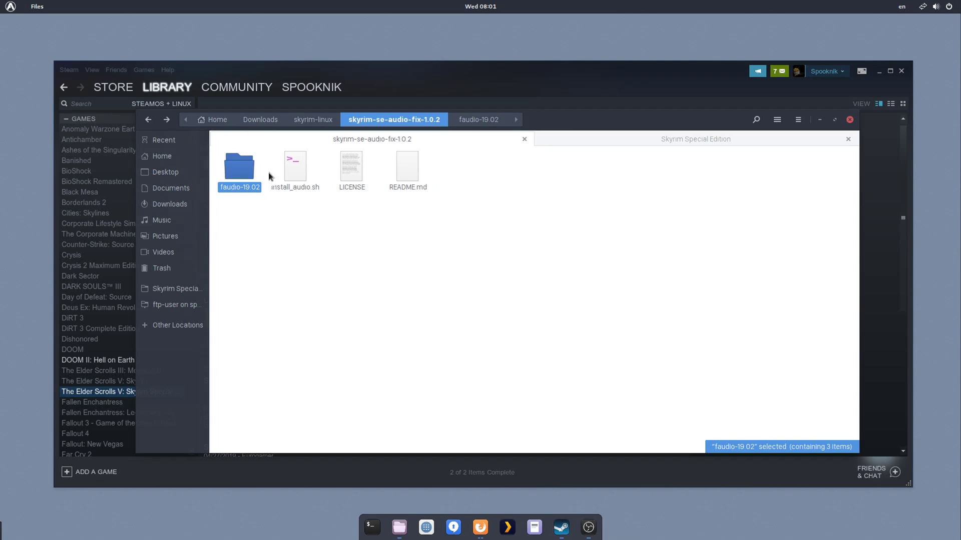
pyautogui.doubleClick(239, 177)
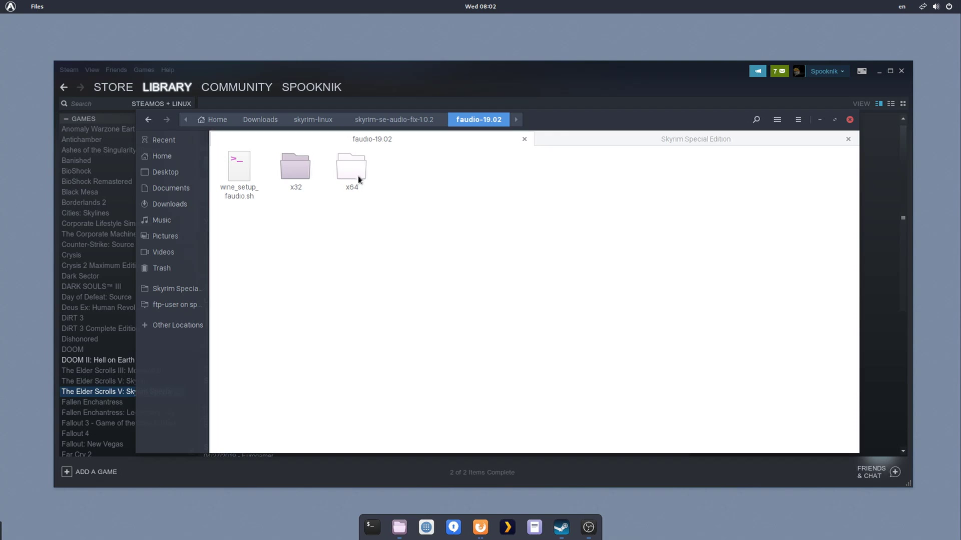
pyautogui.click(344, 179)
pyautogui.hotkey('alt', 'Left')
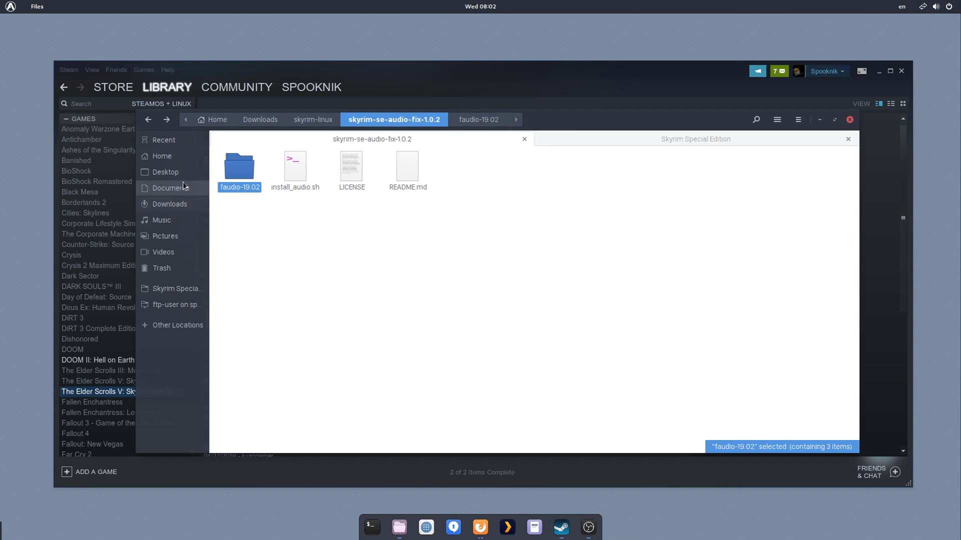
# Step: Leave the audio fix files, switch to Steam and launch The Elder Scrolls V: Skyrim Special Edition
pyautogui.click(317, 120)
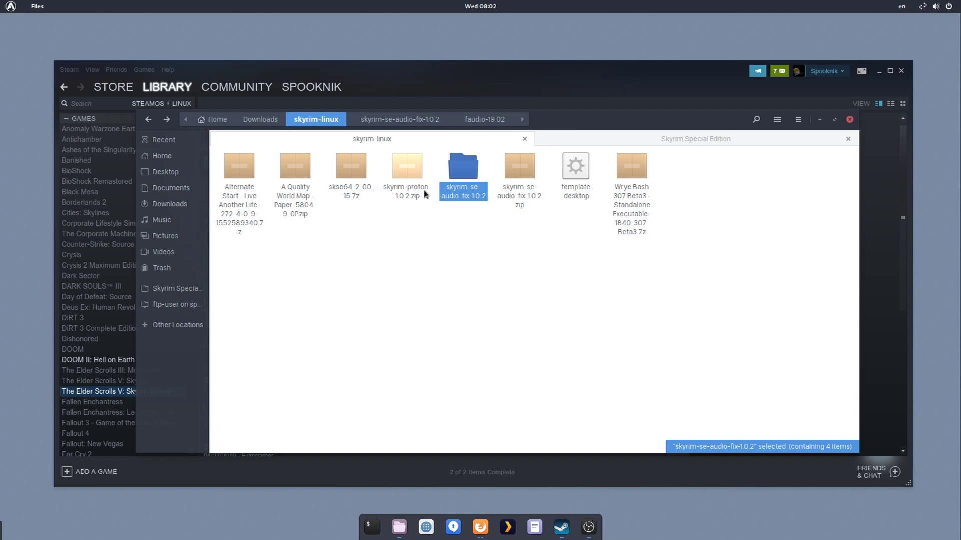
pyautogui.doubleClick(464, 167)
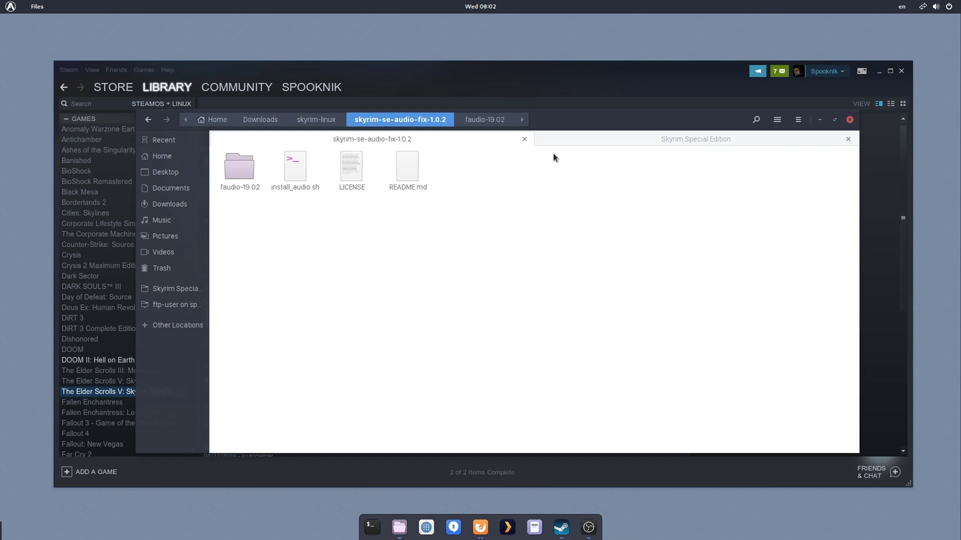
pyautogui.click(529, 77)
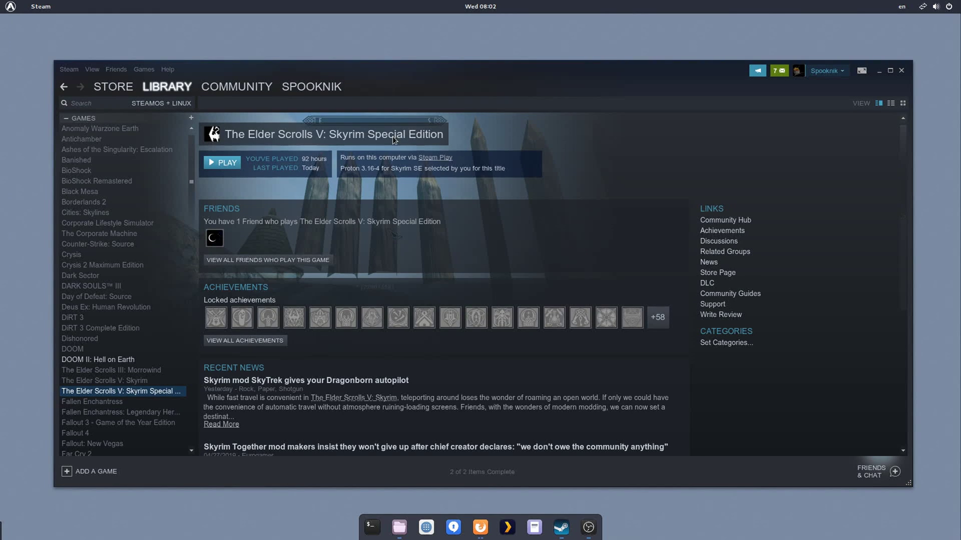
pyautogui.click(235, 163)
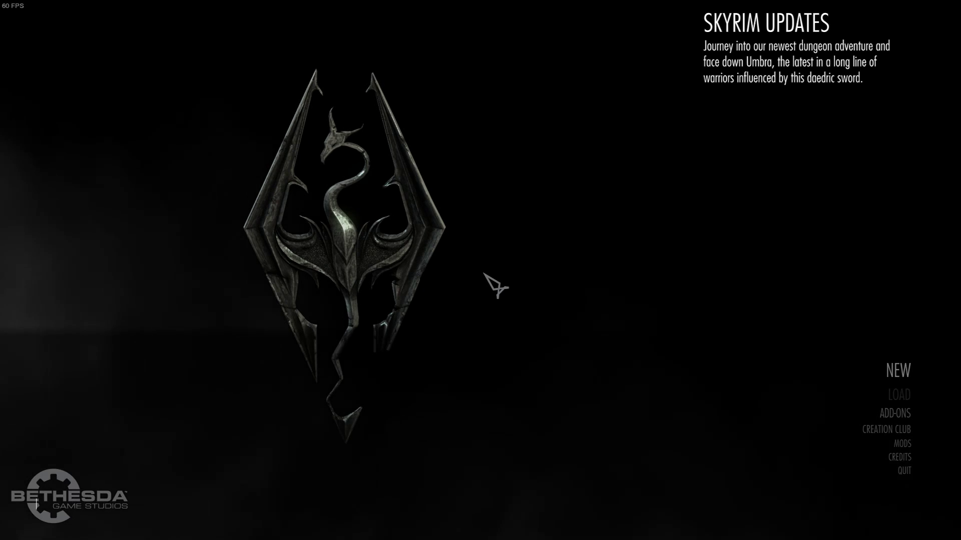
# Step: Load into the game world from the main menu with the console command "coc whiterun"
pyautogui.write('coc')
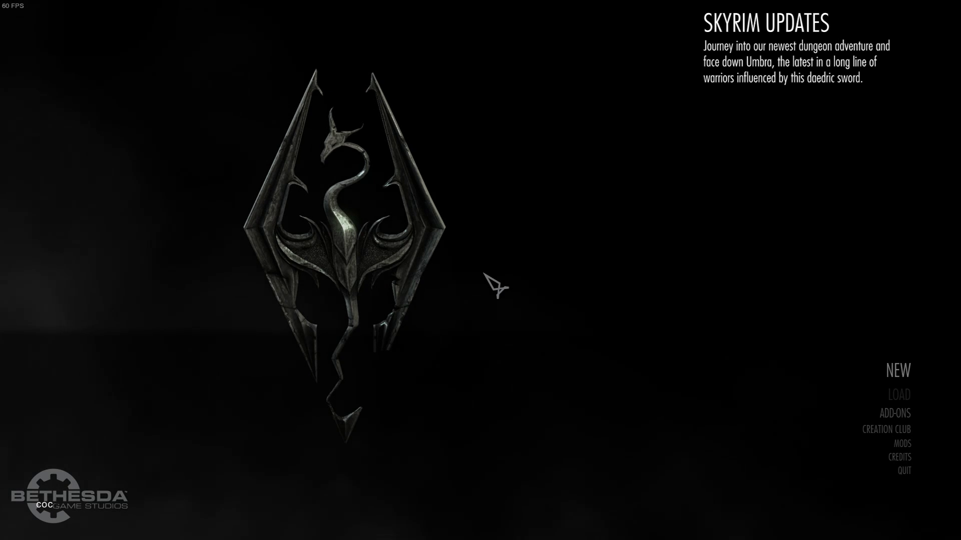
pyautogui.write(' whiterun')
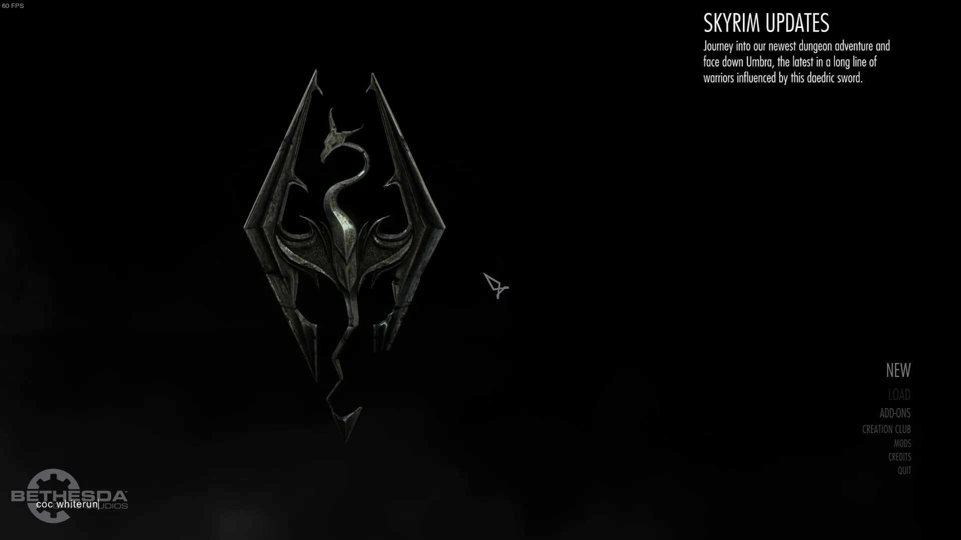
pyautogui.press('Return')
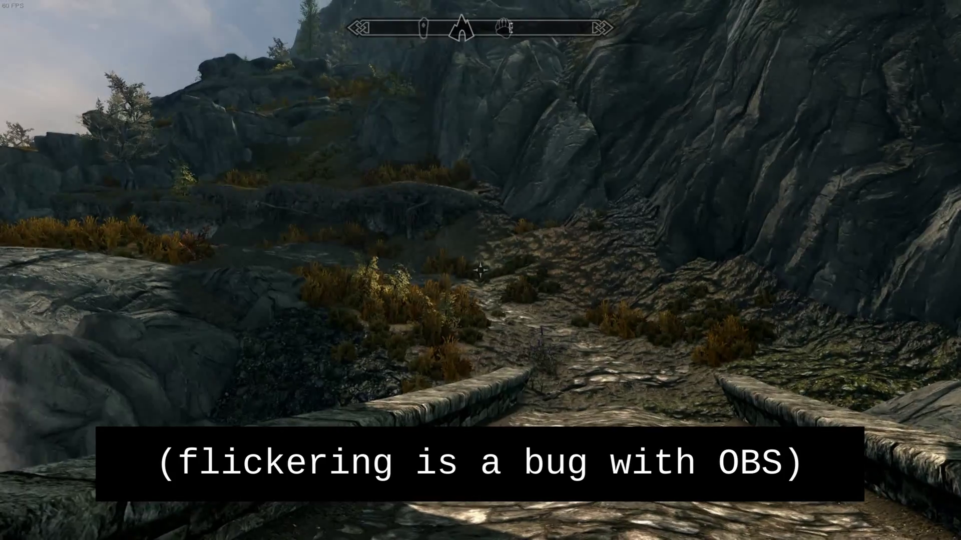
# Step: Test the game outdoors near Whiterun by looking around, walking, and repeatedly drawing and sheathing the weapon
pyautogui.moveTo(480, 270)
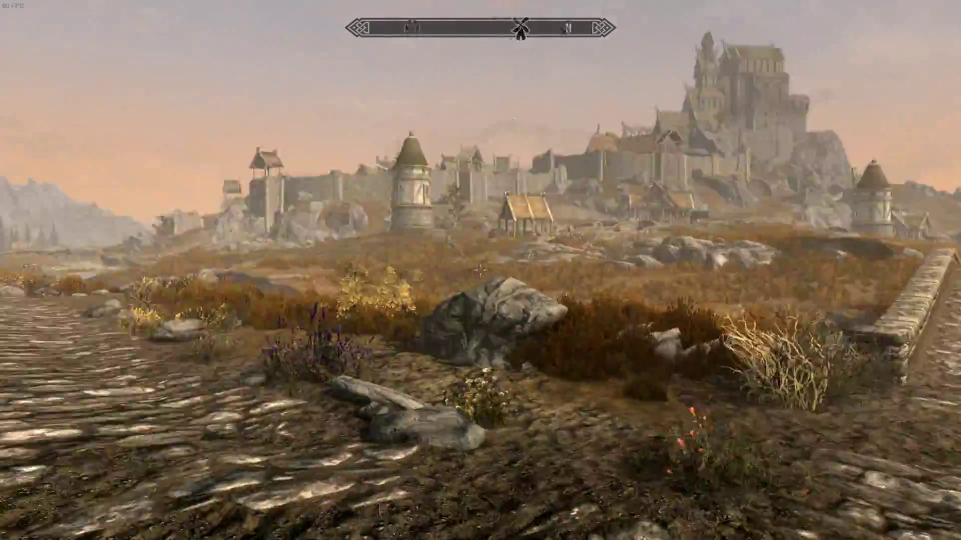
pyautogui.press('r')
pyautogui.press('w')
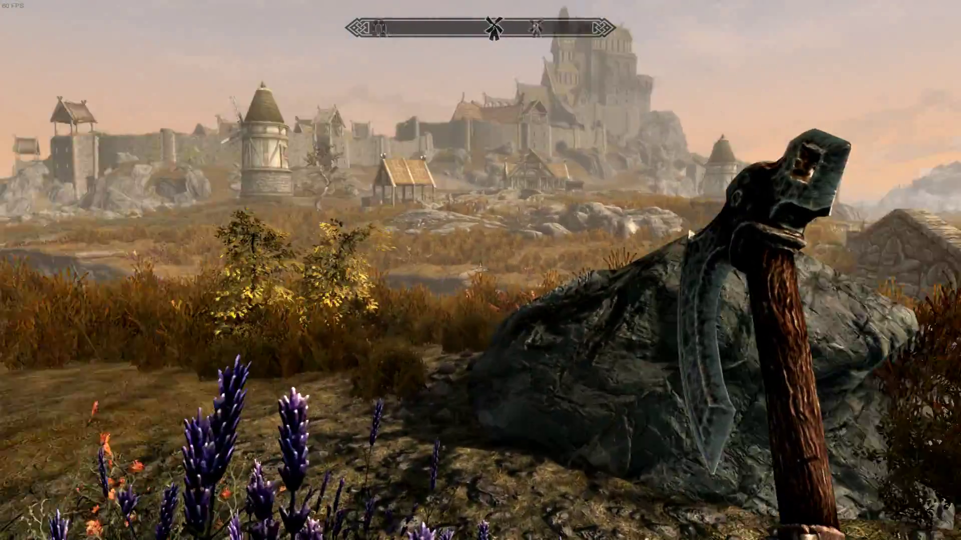
pyautogui.press('r')
pyautogui.press('r')
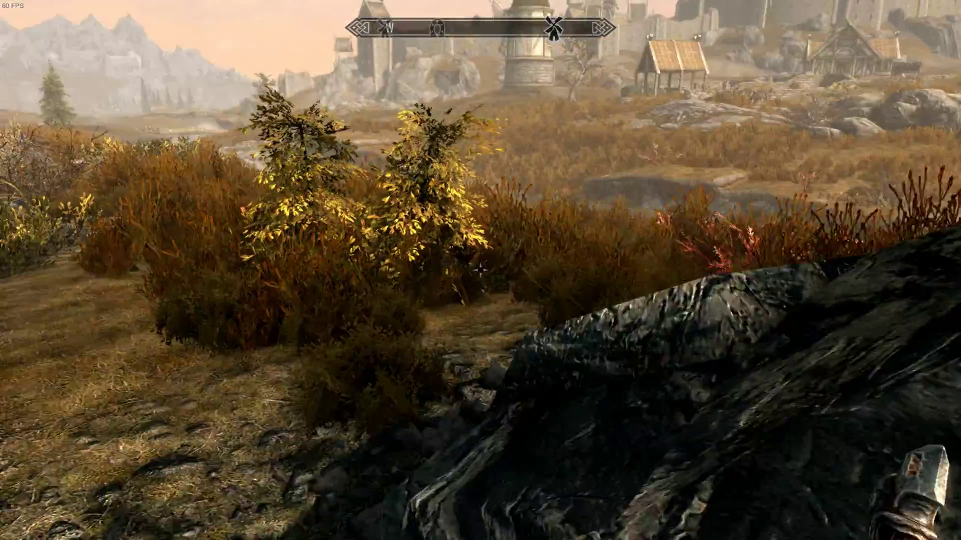
pyautogui.press('r')
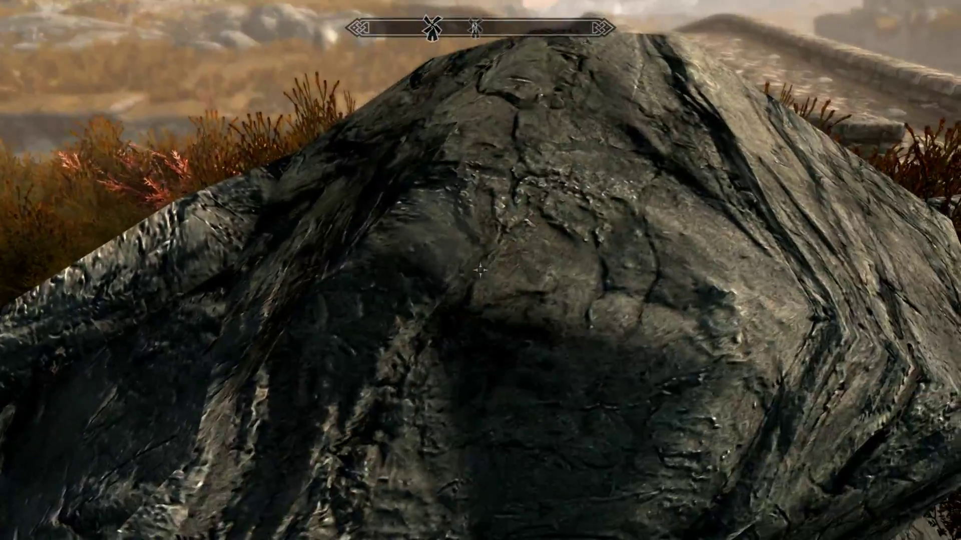
pyautogui.press('r')
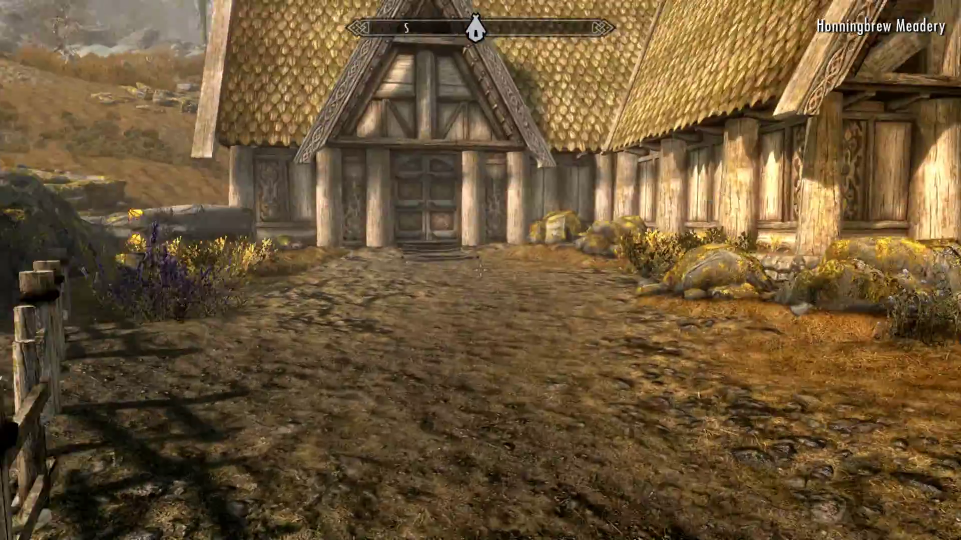
# Step: Enter Honningbrew Meadery, talk to the man seated at the counter to test the dialogue, and exit the conversation
pyautogui.press('w')
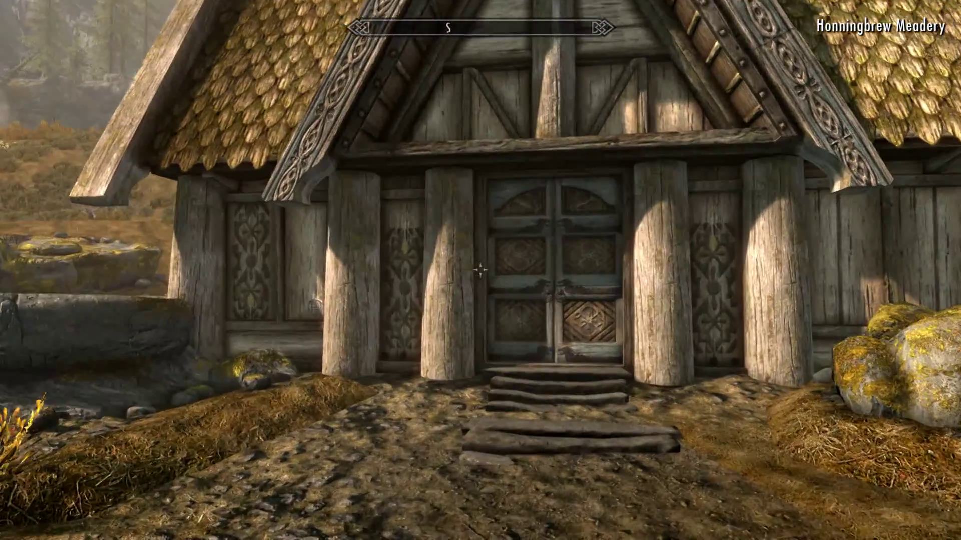
pyautogui.press('e')
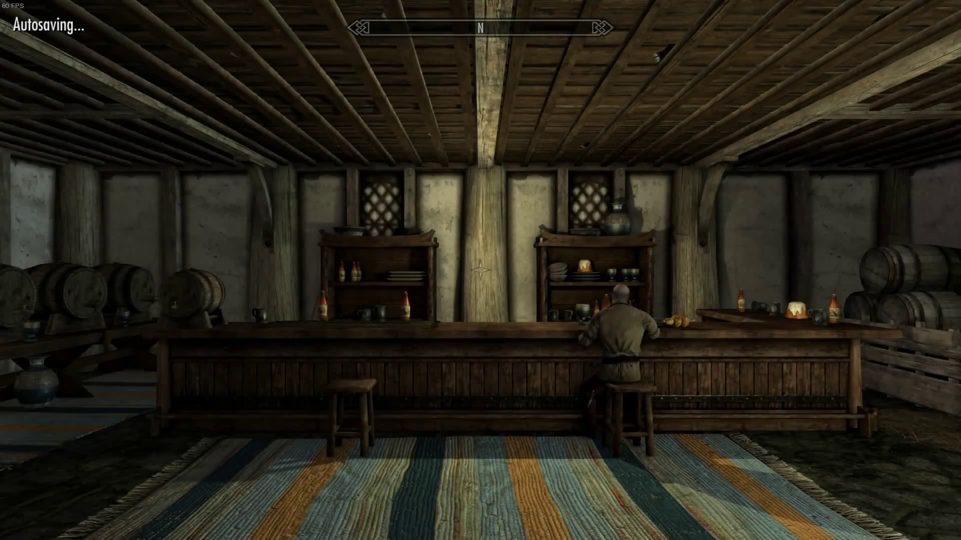
pyautogui.press('w')
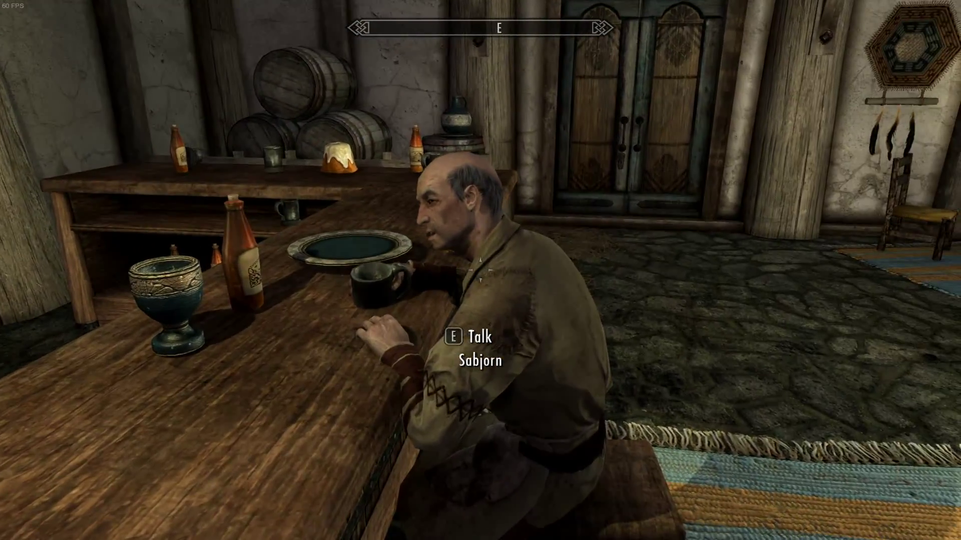
pyautogui.press('e')
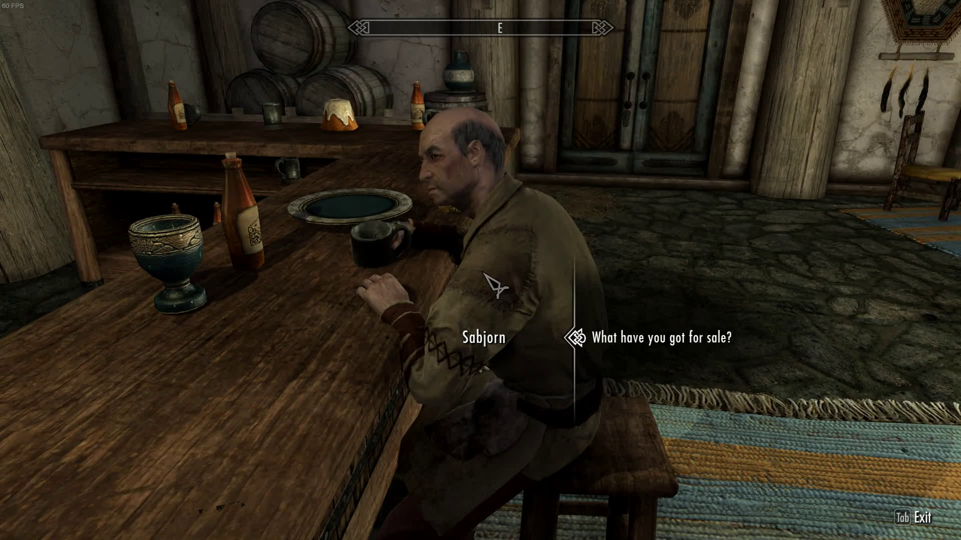
pyautogui.press('Tab')
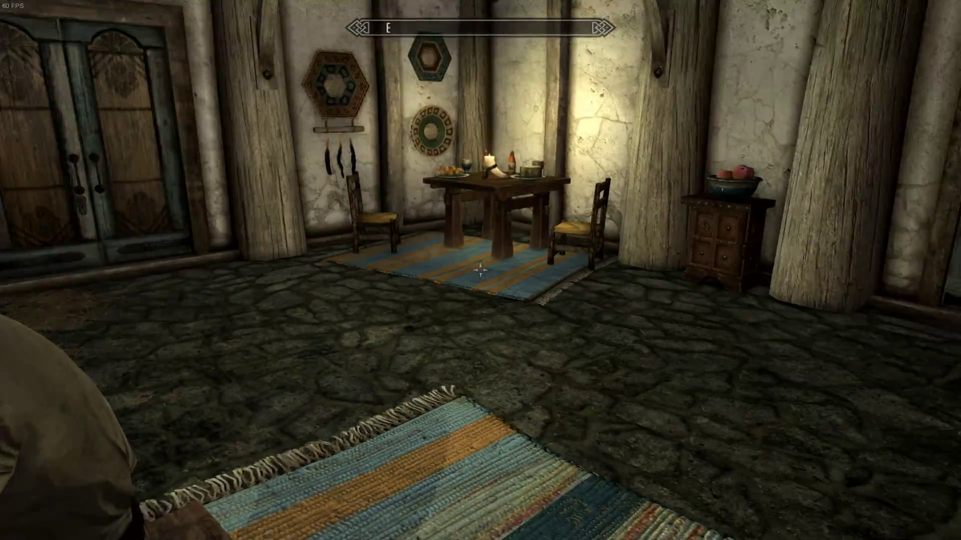
# Step: Quit the running game to the desktop from its system options and confirm without saving
pyautogui.press('j')
pyautogui.press('Tab')
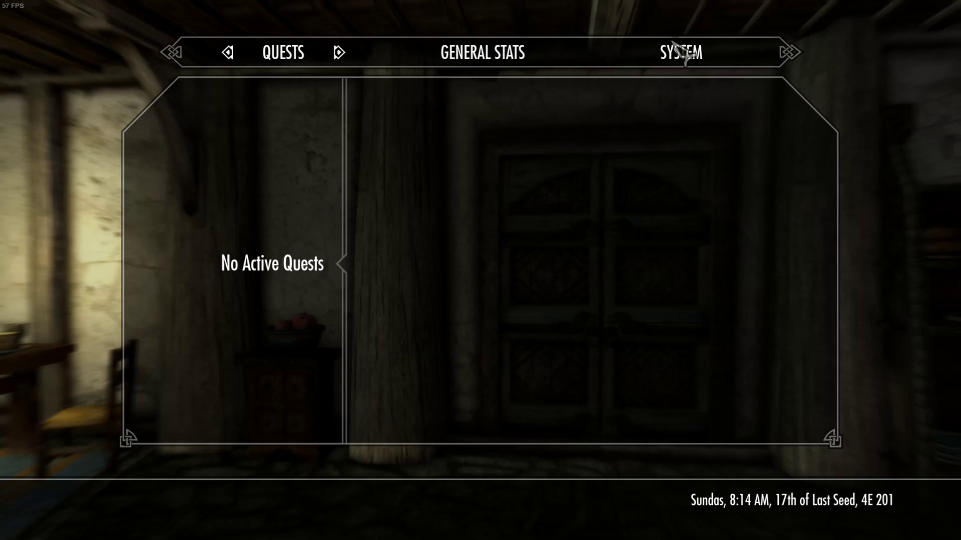
pyautogui.click(680, 54)
pyautogui.press('Up')
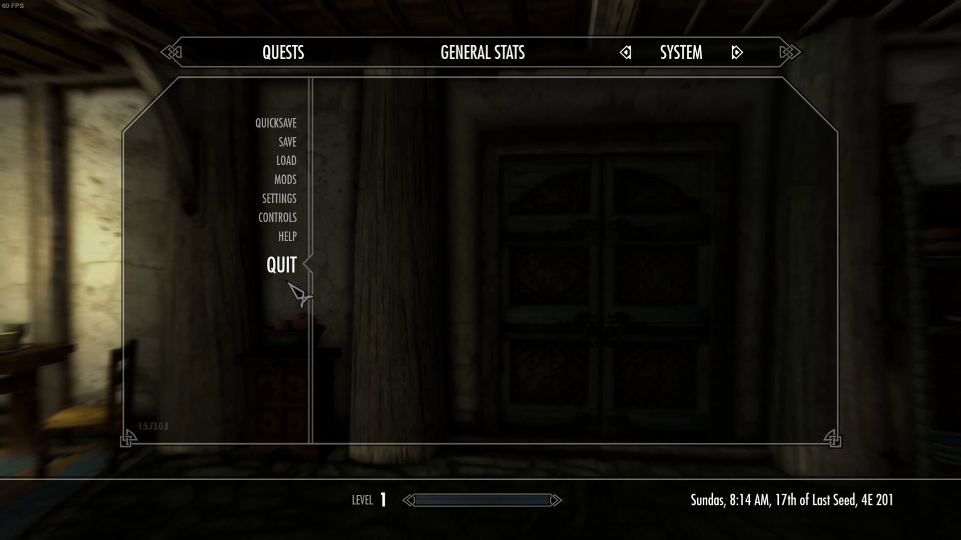
pyautogui.click(315, 280)
pyautogui.click(356, 278)
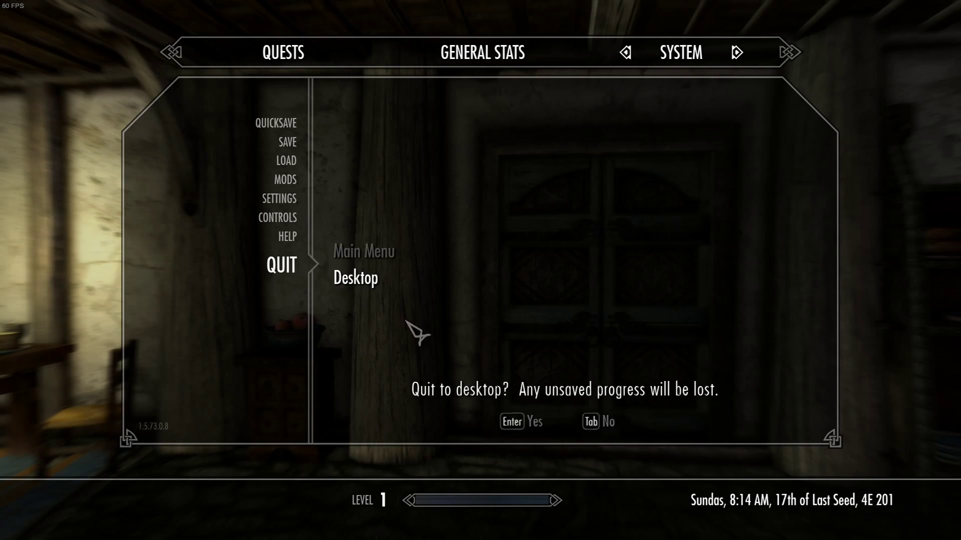
pyautogui.click(531, 424)
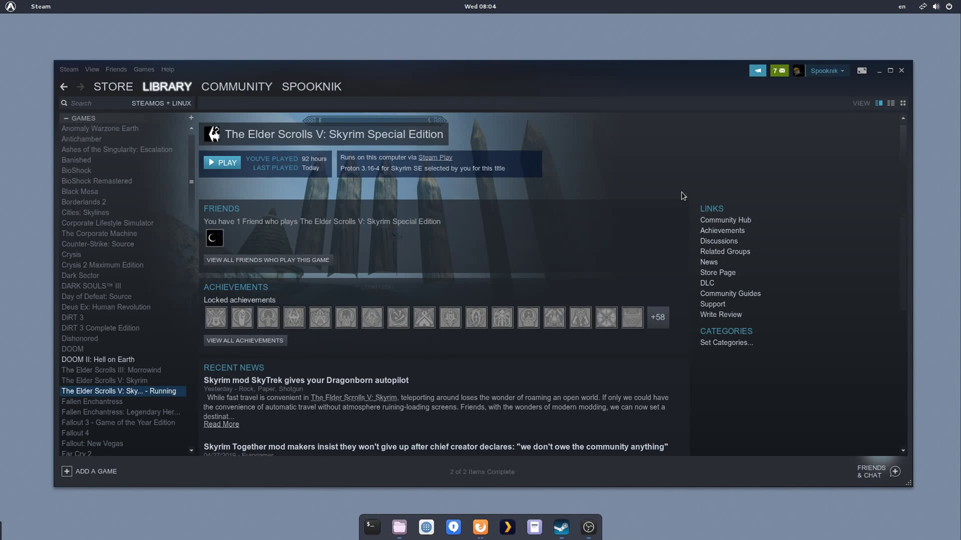